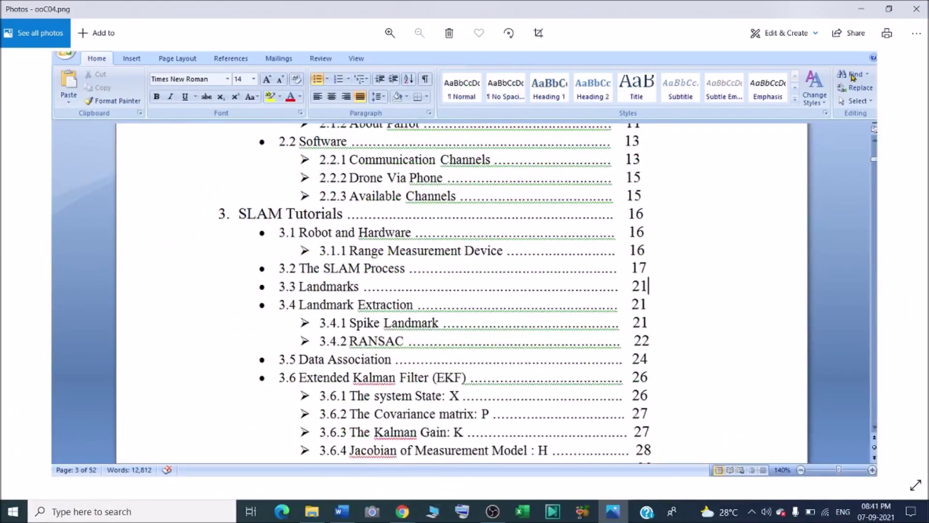
Minimize the Photos reference screenshot to bring the Word document back into view.
click(863, 9)
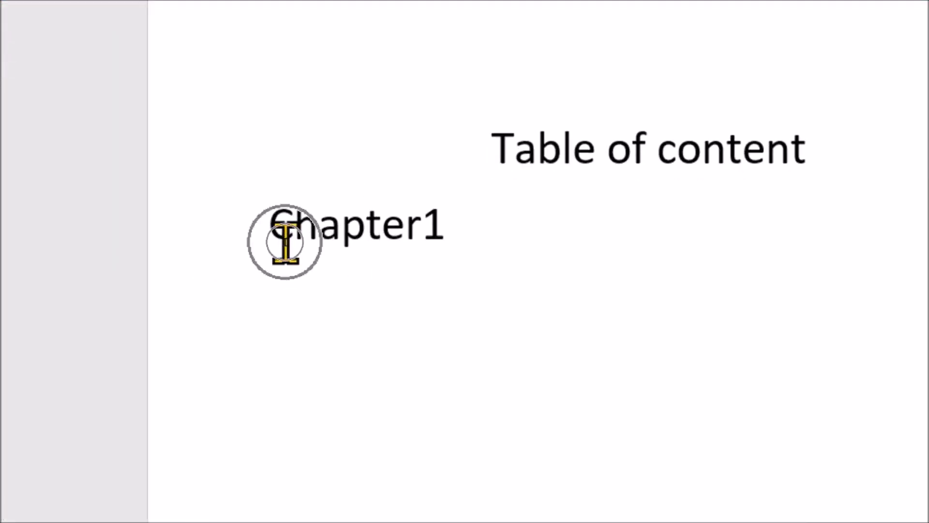
Place a left tab stop at about 12.25 cm on the ruler for the Chapter1 line.
click(269, 224)
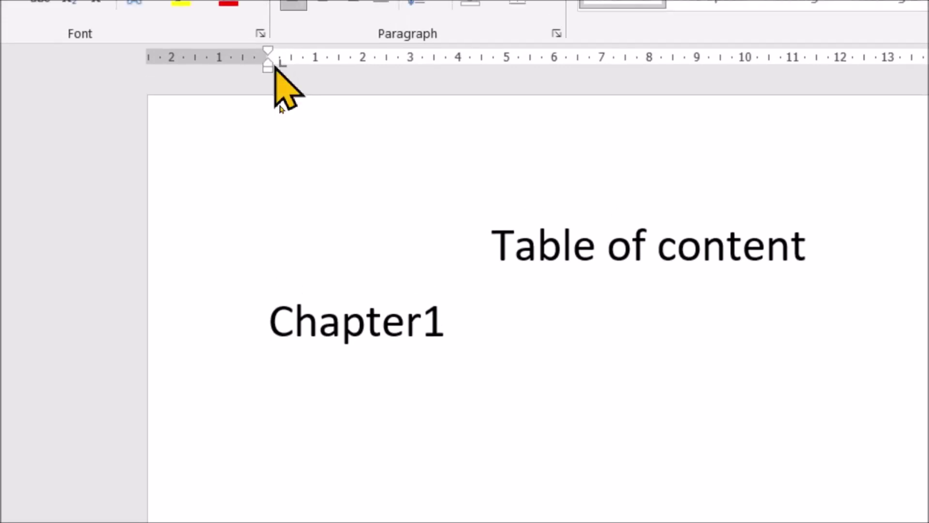
click(451, 329)
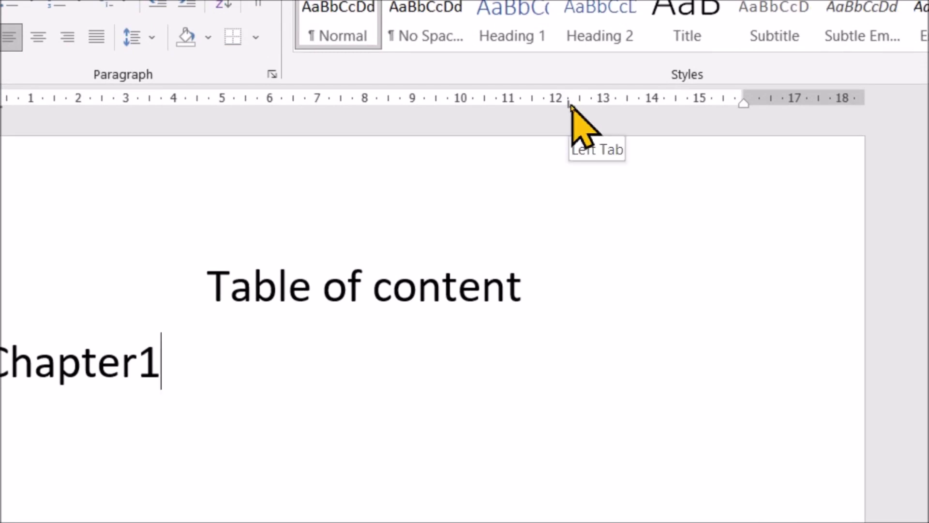
click(570, 104)
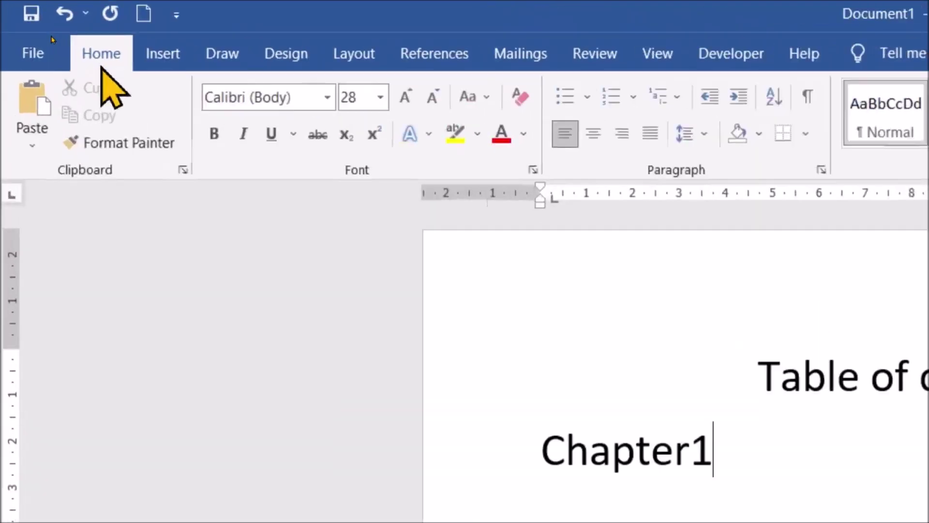
click(52, 38)
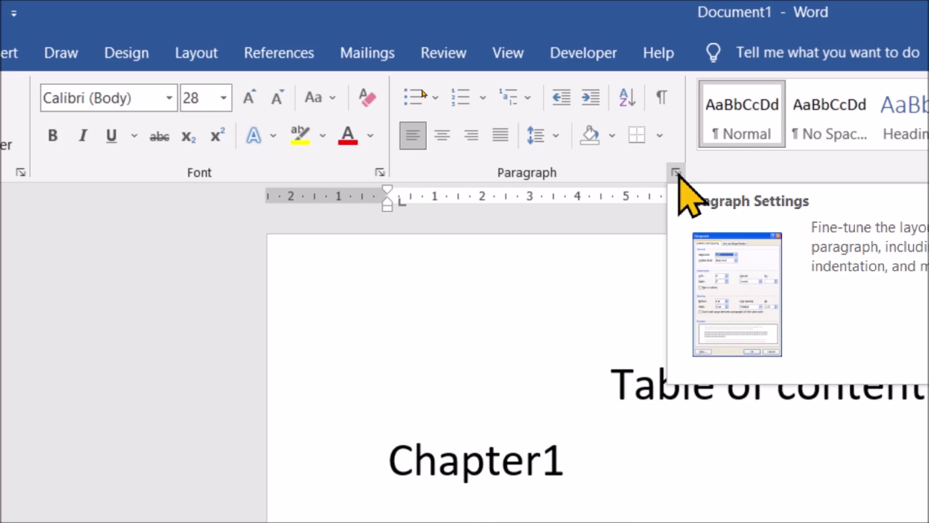
Open the Tabs dialog for Chapter1 through the Paragraph settings, showing stops at 0.25 and 12.25 cm.
click(676, 172)
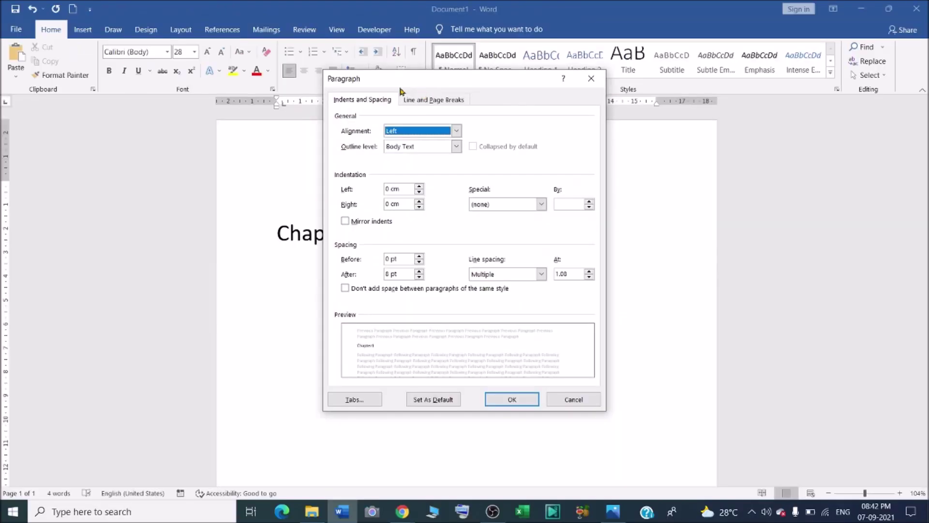
drag(432, 80, 420, 104)
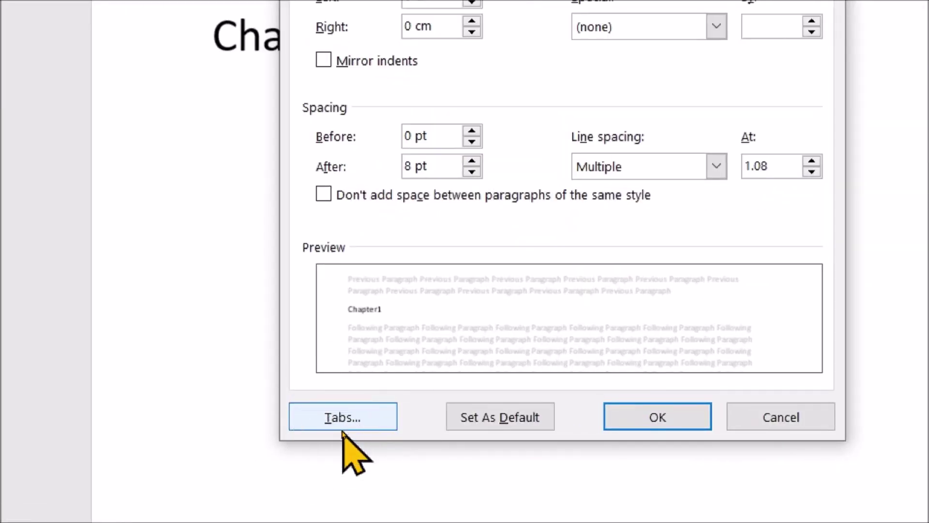
click(344, 419)
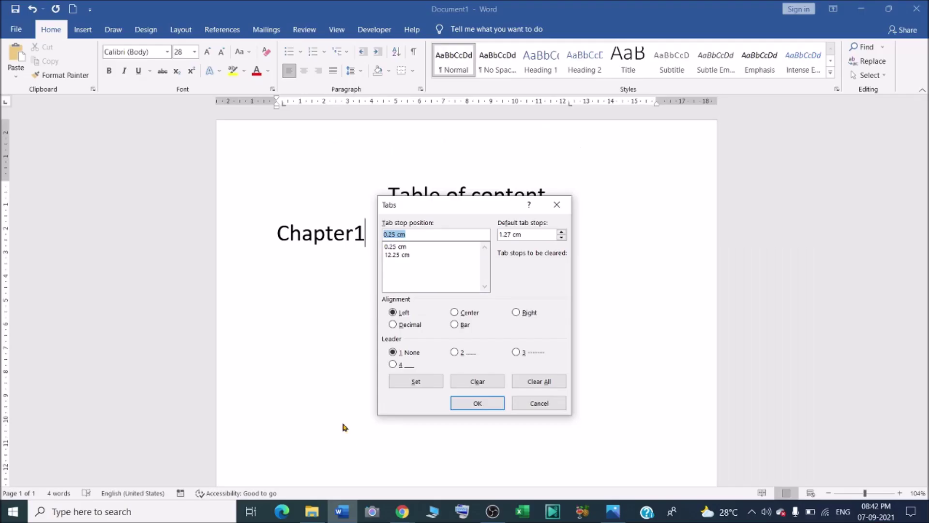
Give the 12.25 cm tab stop underline leader style 4 and confirm it.
mouse_move(492, 200)
mouse_down()
mouse_move(618, 137)
mouse_move(616, 151)
mouse_up()
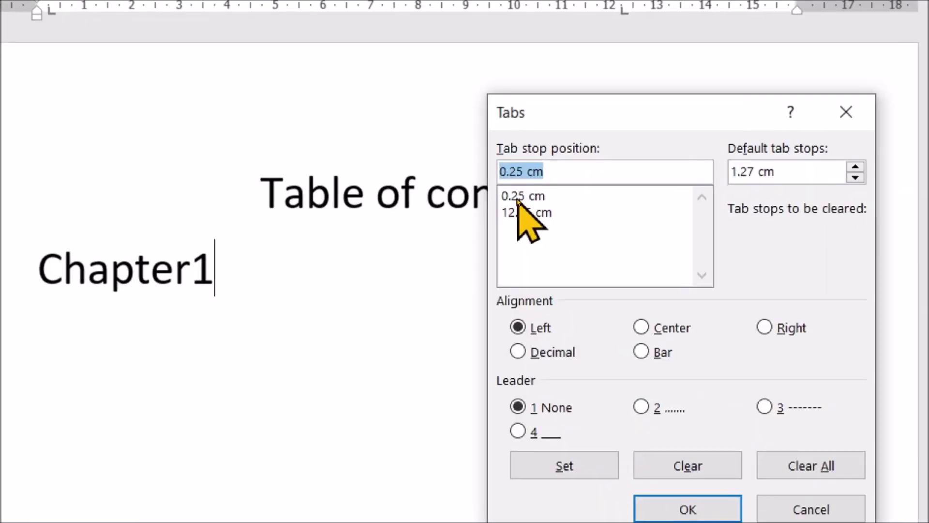
click(517, 199)
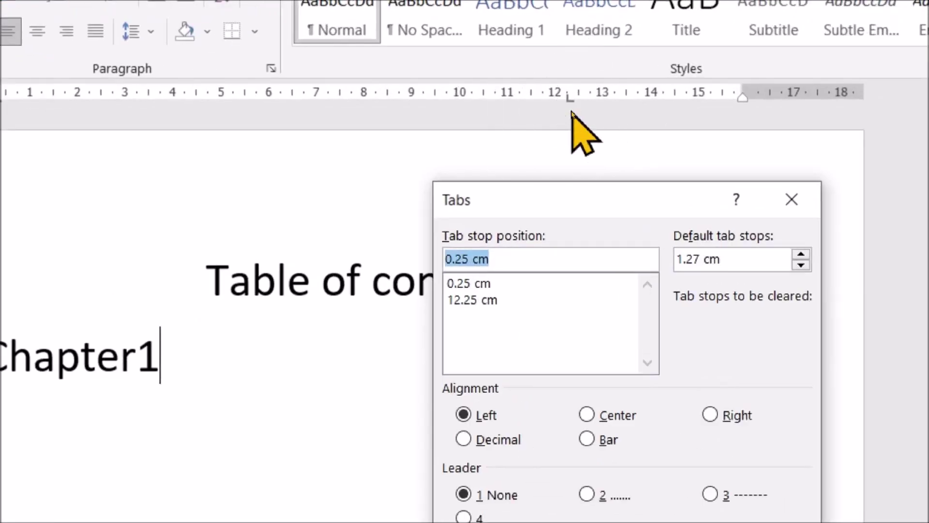
click(479, 300)
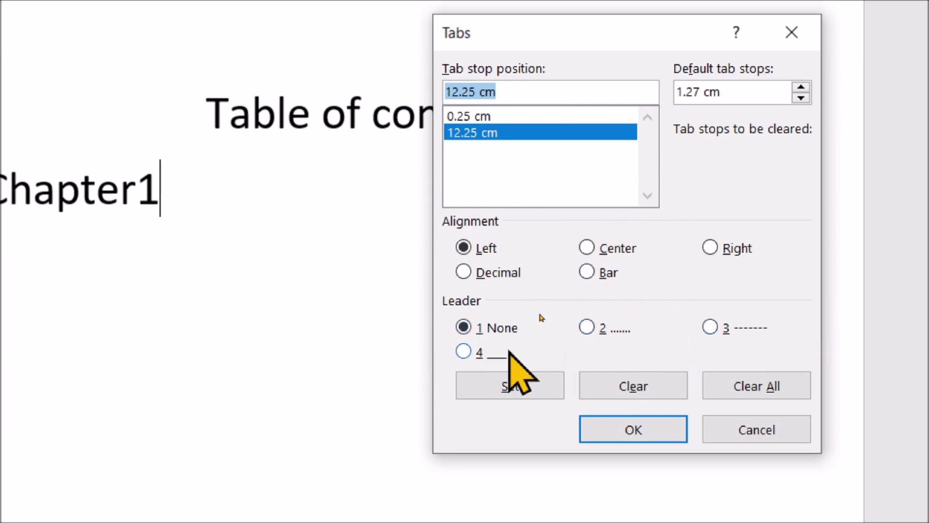
click(462, 352)
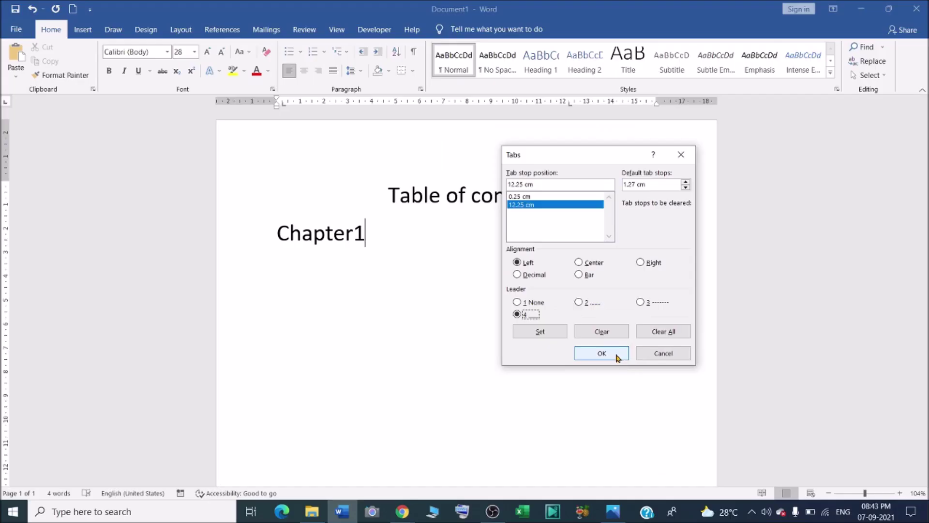
click(617, 358)
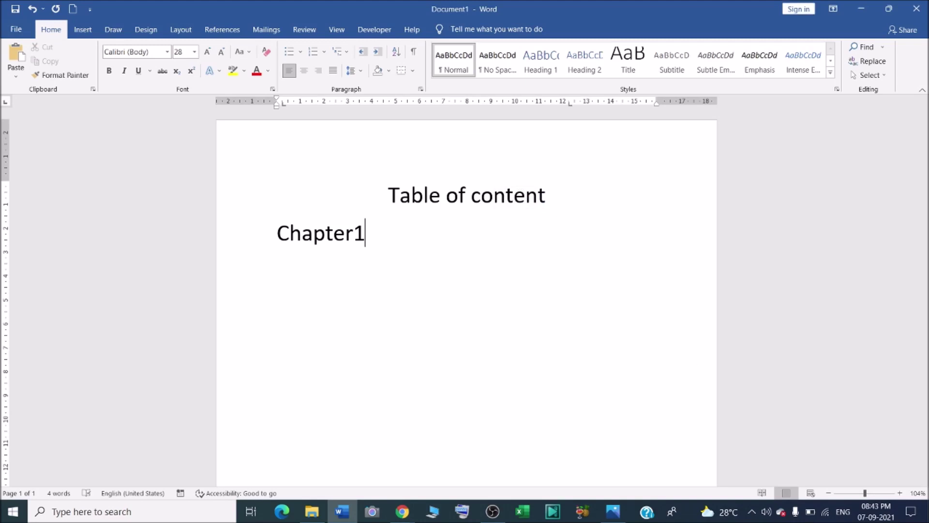
Link Chapter1 to 'page1' with the leader, then add a Chapter2 line leading to 'page3'.
key(Tab)
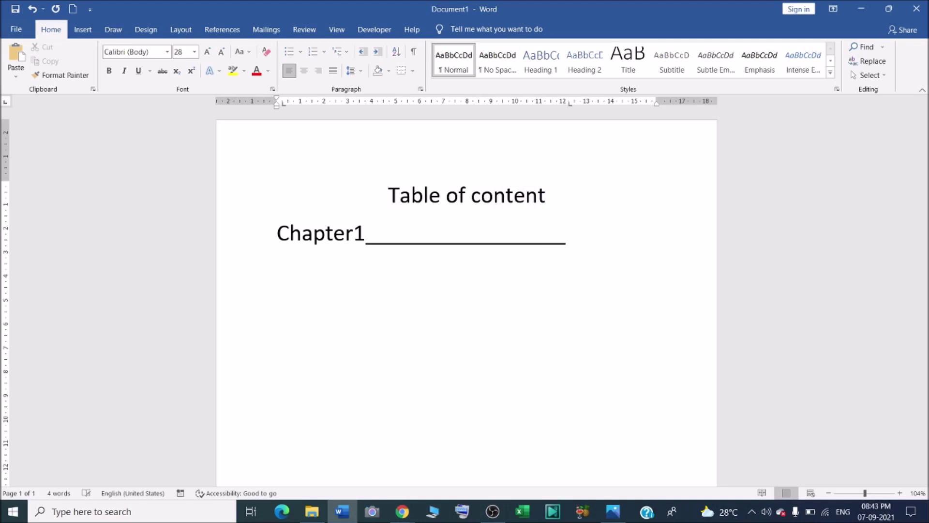
text( page1)
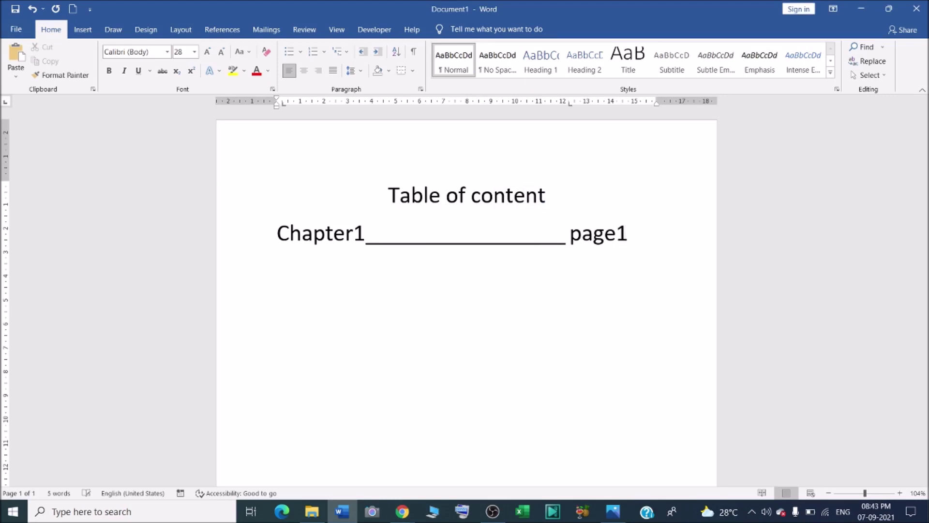
key(Return)
text(Chapter1)
key(BackSpace)
text(2____________________)
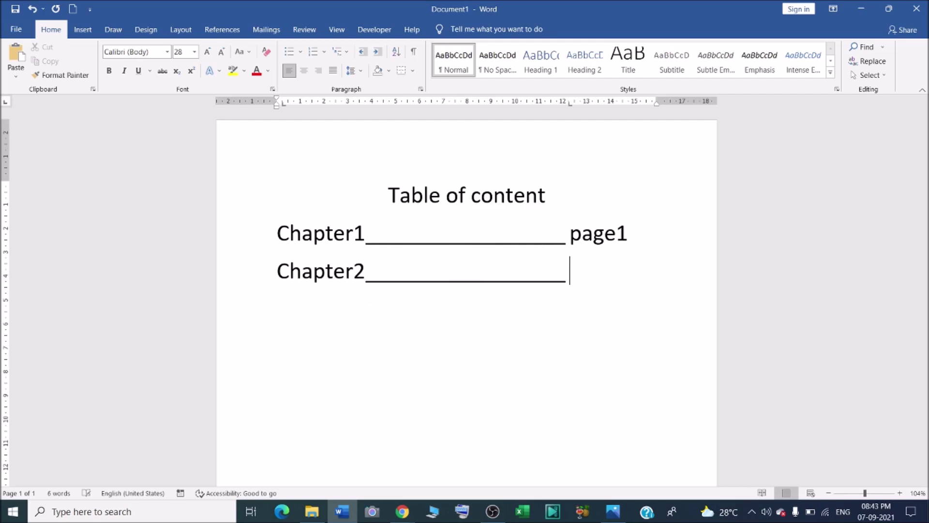
text( page3)
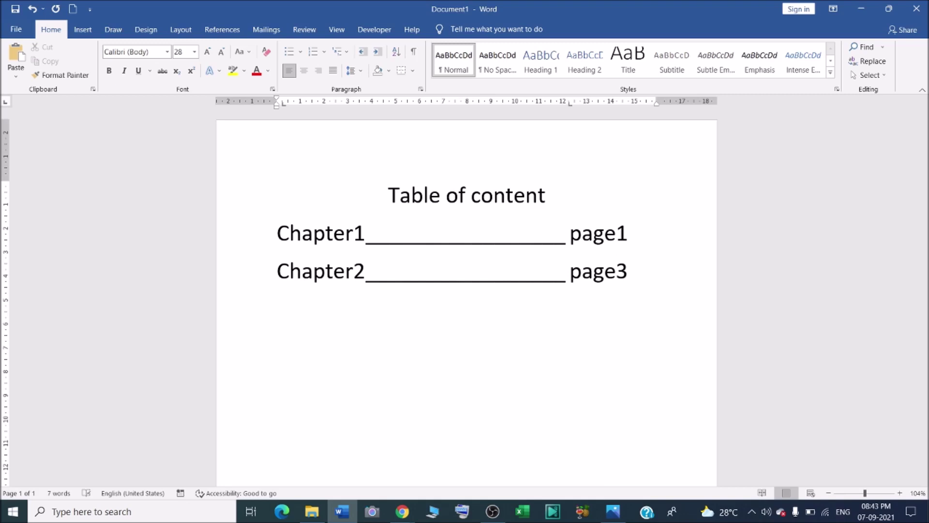